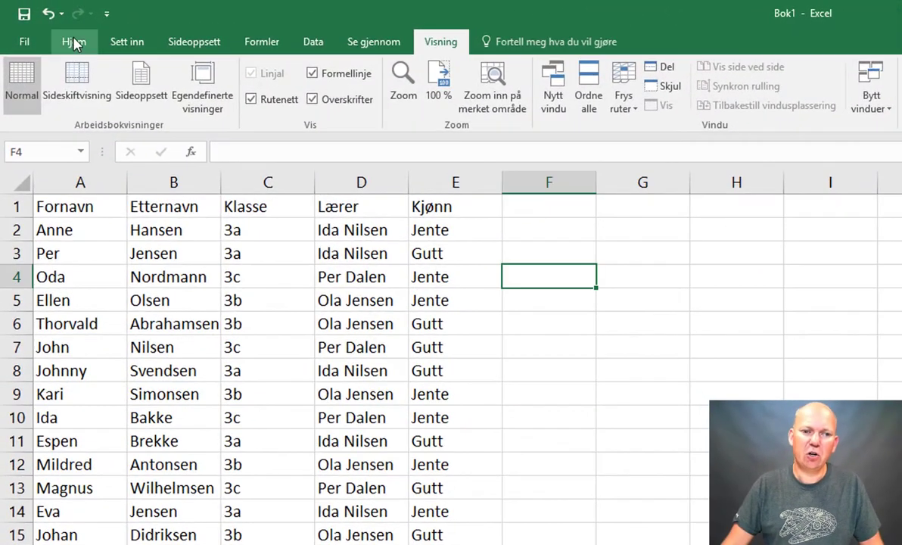
# Freeze the top row (Frys øverste rad) so the student list headings stay visible.
pyautogui.click(74, 42)
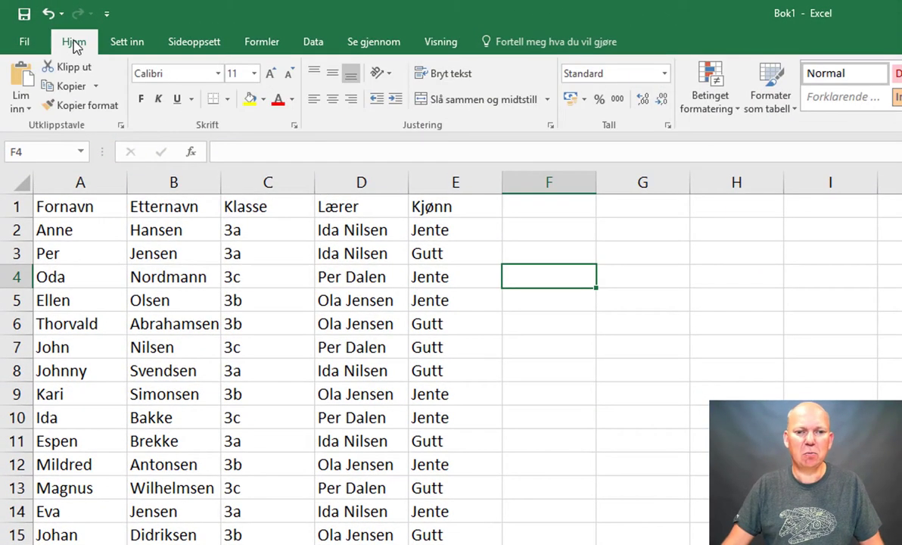
pyautogui.click(443, 44)
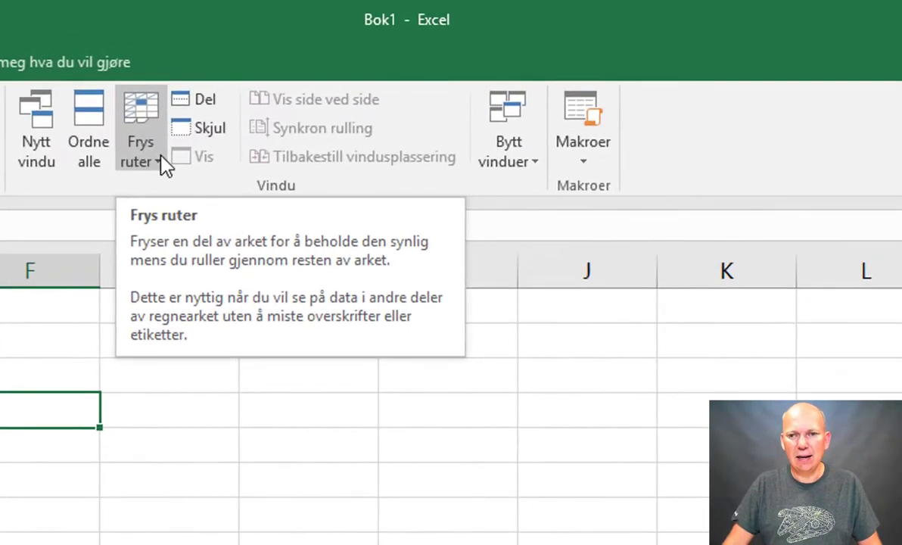
pyautogui.click(161, 162)
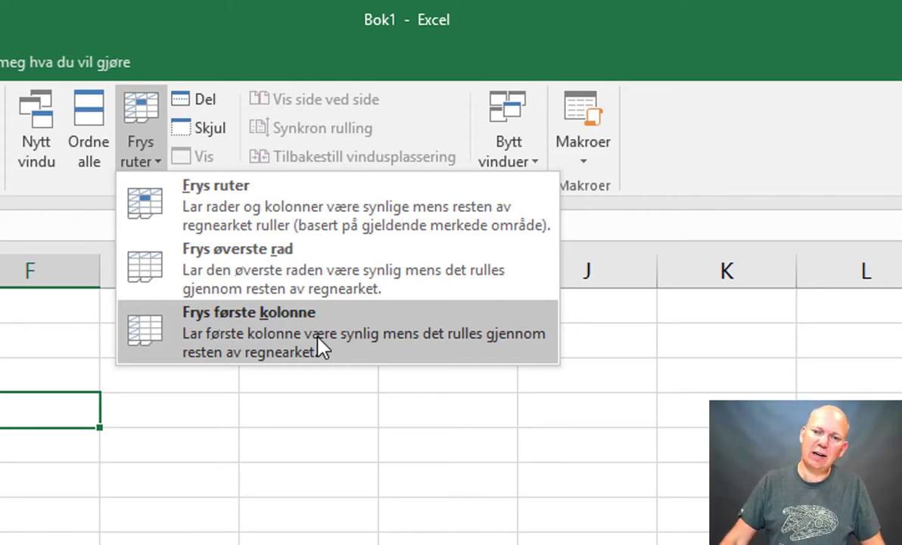
pyautogui.click(314, 276)
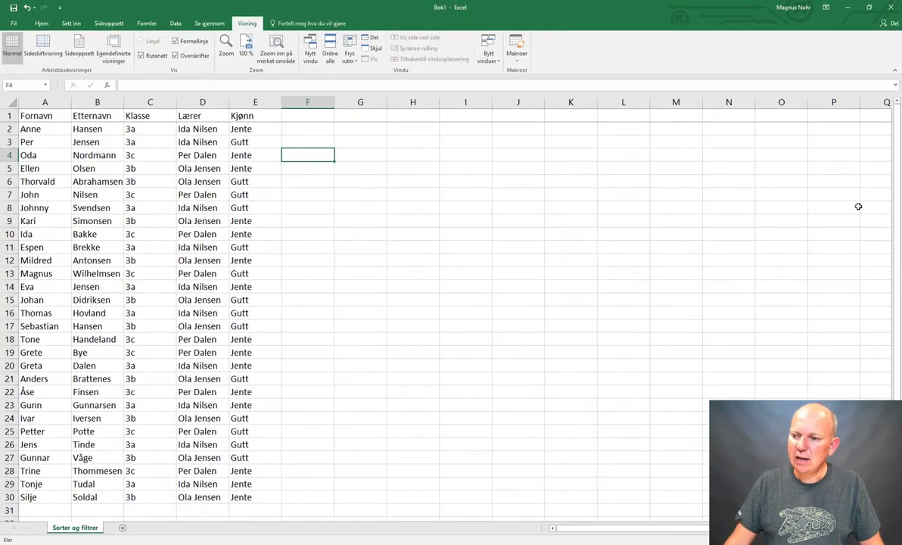
pyautogui.moveTo(895, 166); pyautogui.dragTo(896, 175)
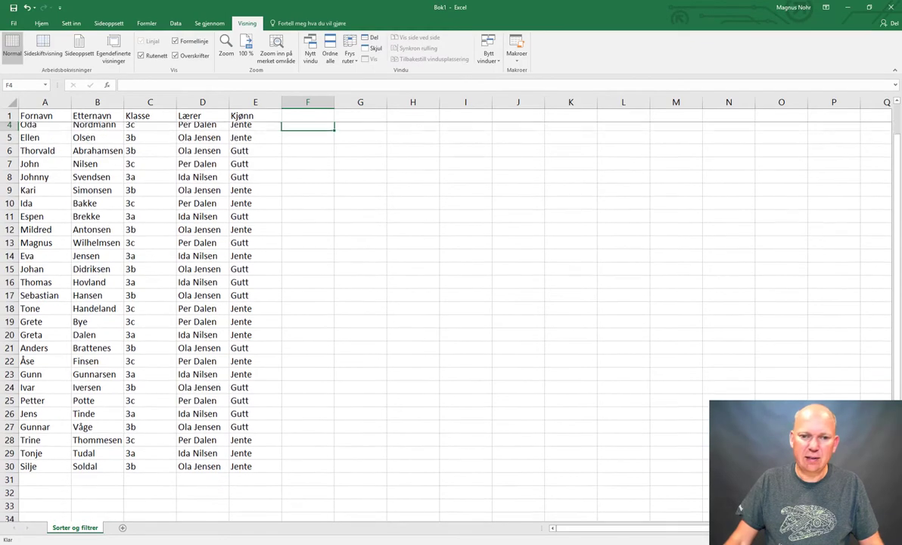
pyautogui.moveTo(895, 175); pyautogui.dragTo(895, 234)
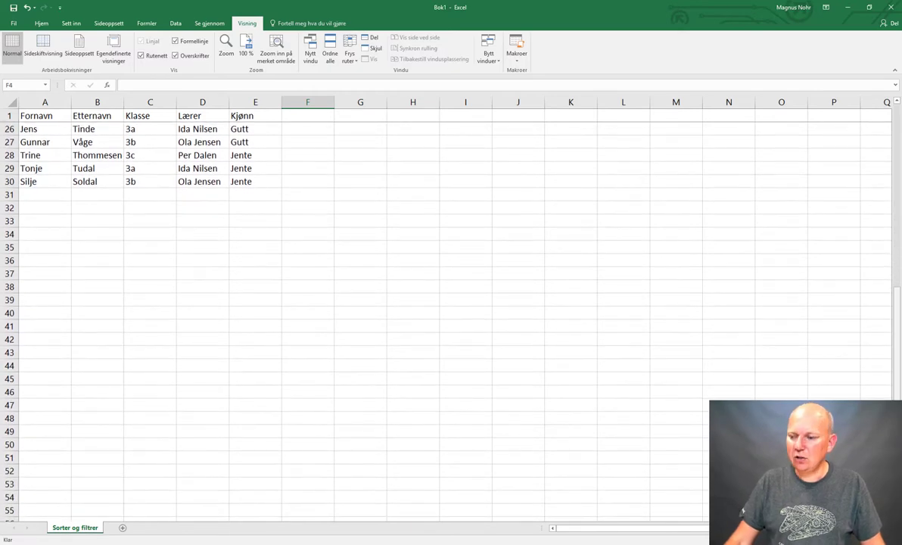
pyautogui.scroll(8, 897, 271)
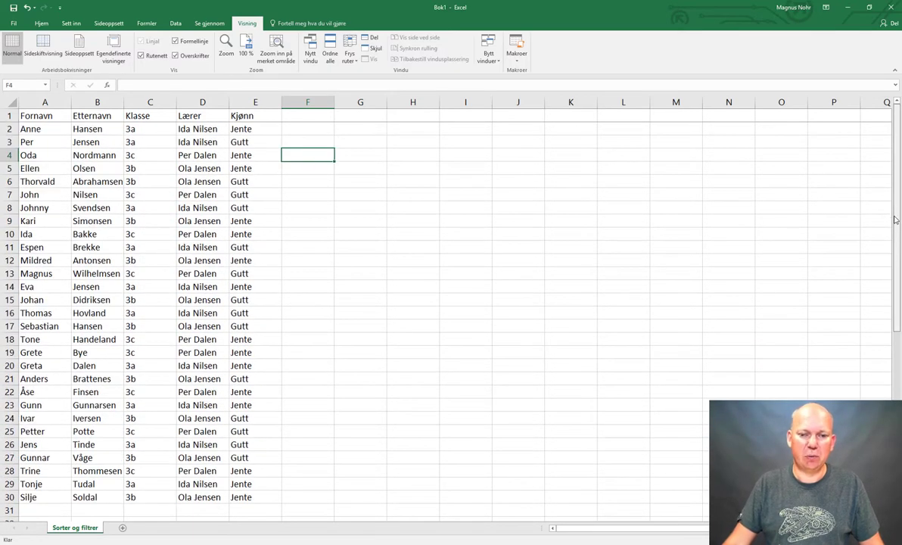
pyautogui.click(409, 309)
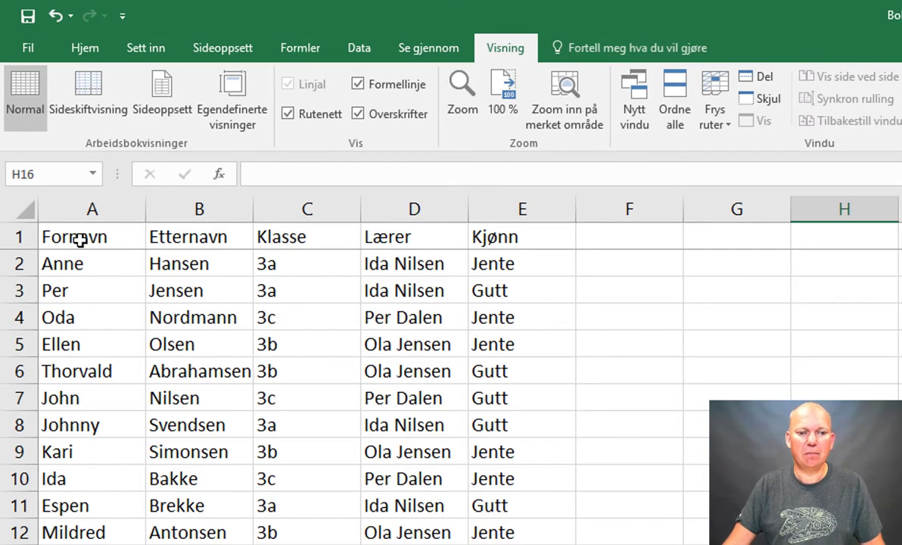
# Turn on Filtrer for header cells A1:E1, Fornavn through Kjønn.
pyautogui.moveTo(76, 239); pyautogui.dragTo(500, 237)
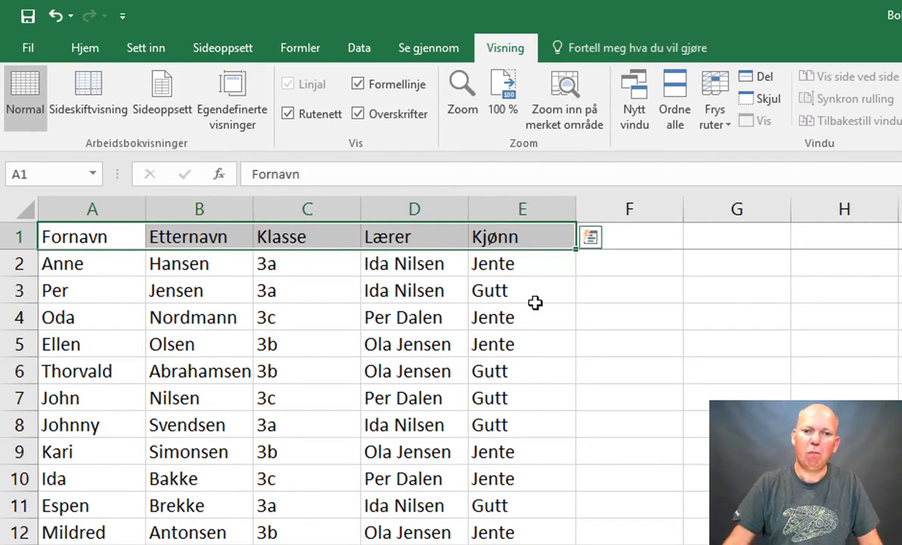
pyautogui.click(96, 54)
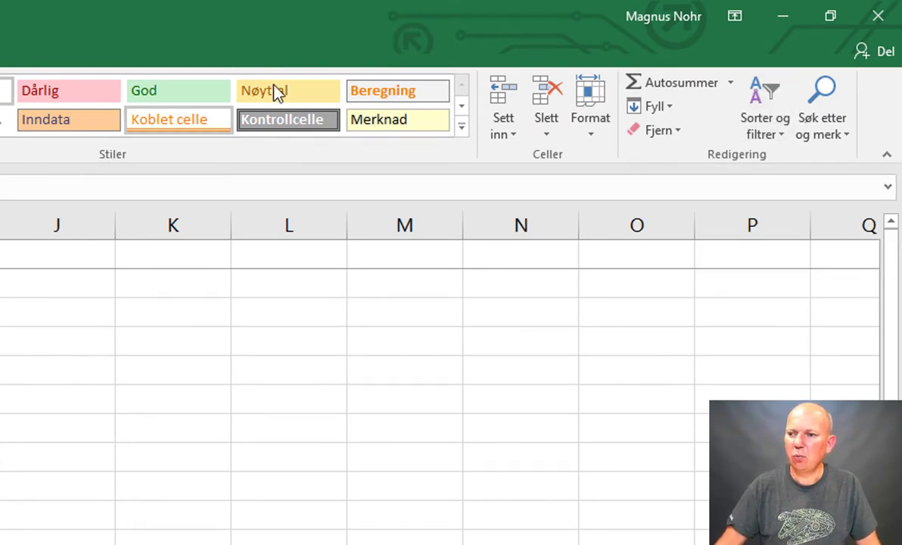
pyautogui.click(780, 134)
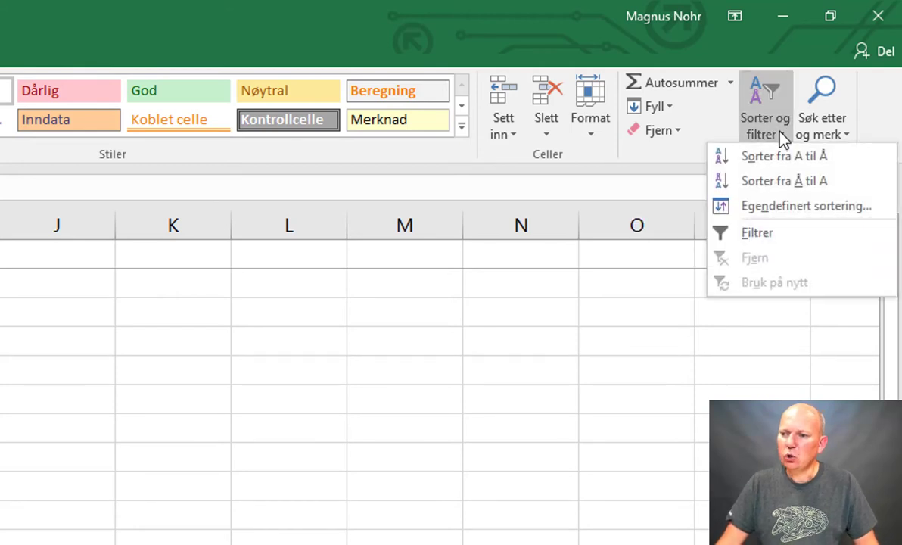
pyautogui.click(793, 233)
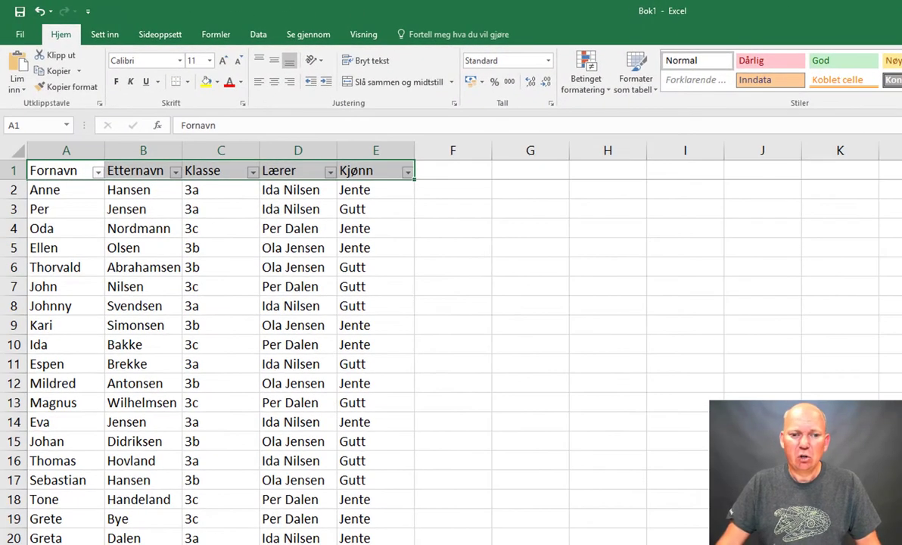
pyautogui.click(610, 250)
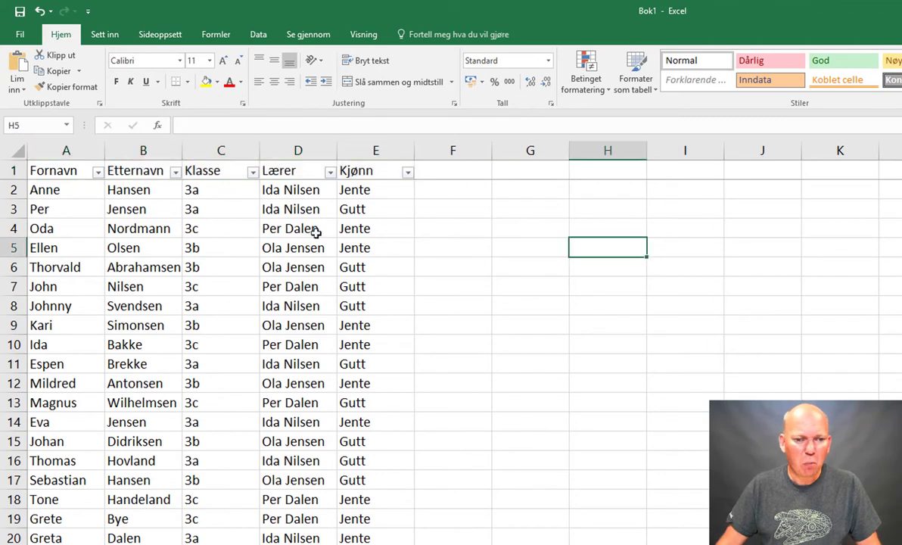
pyautogui.click(98, 173)
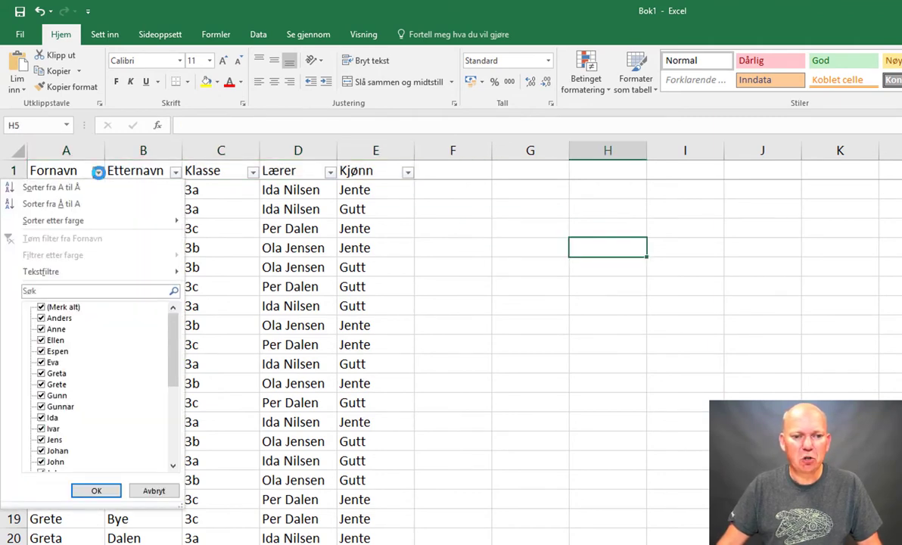
pyautogui.click(177, 174)
pyautogui.click(176, 173)
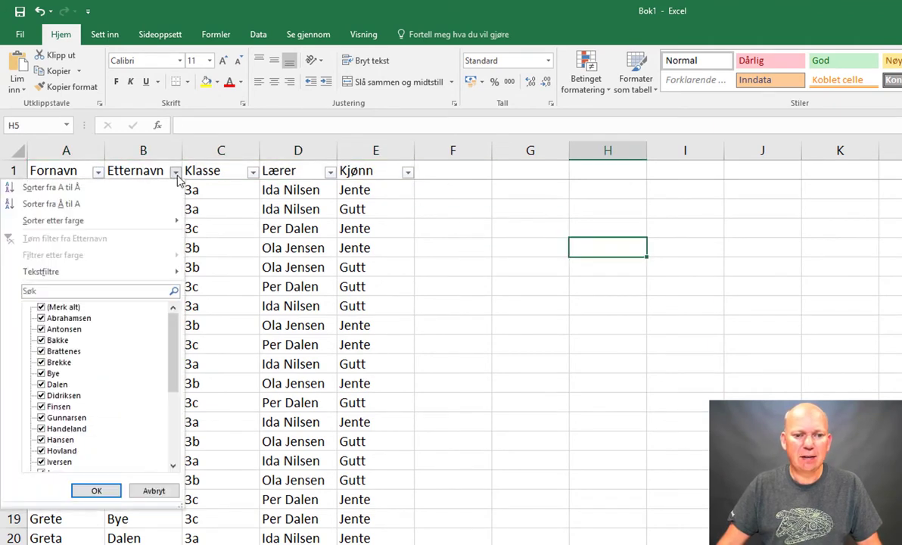
pyautogui.click(254, 179)
pyautogui.click(255, 179)
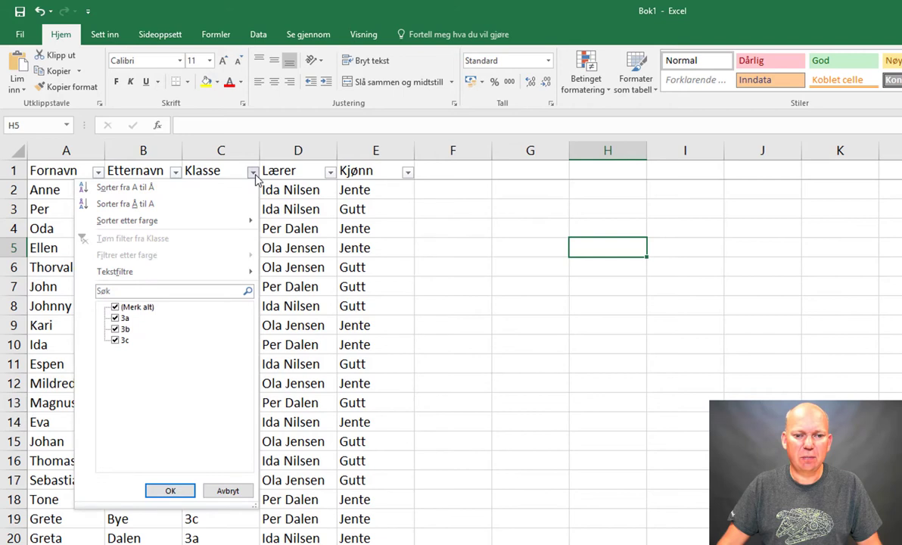
pyautogui.click(333, 174)
pyautogui.click(506, 241)
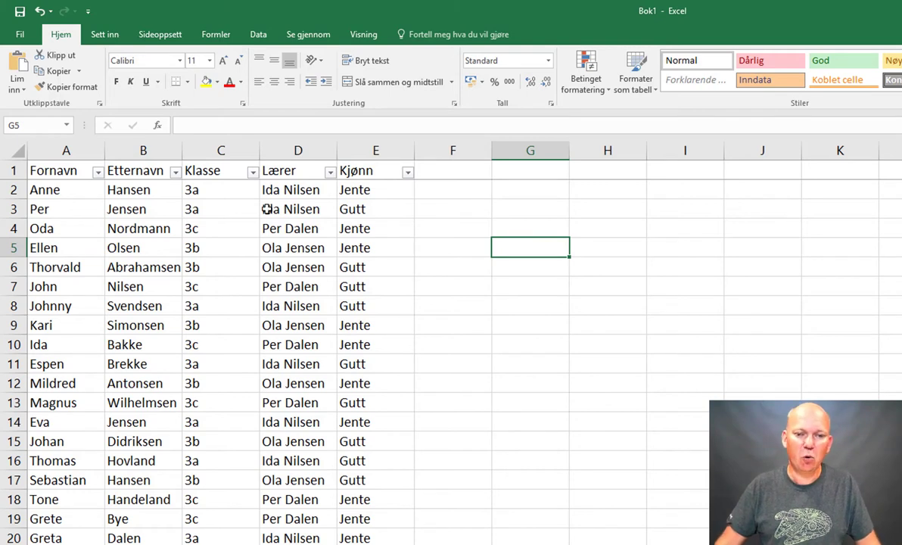
# Filter the Klasse column to 3b only, leaving ten students.
pyautogui.click(253, 174)
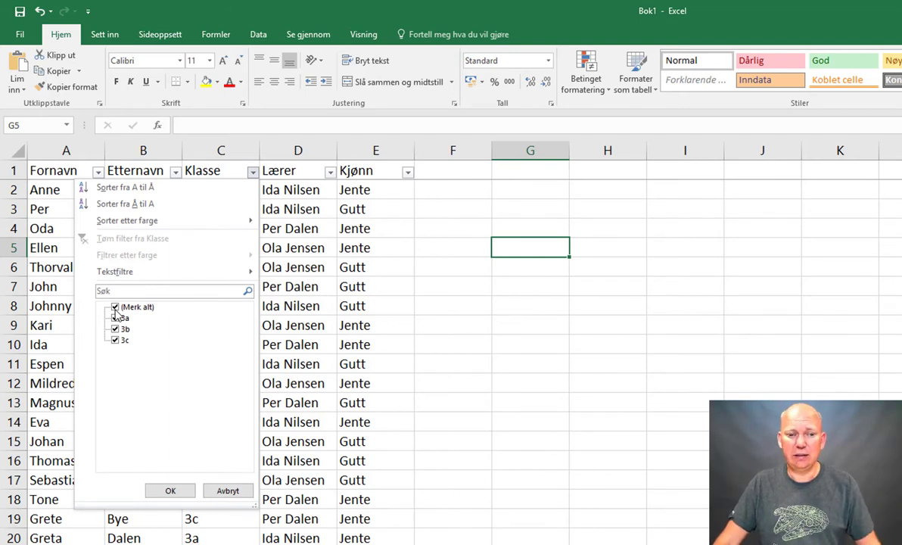
pyautogui.click(115, 308)
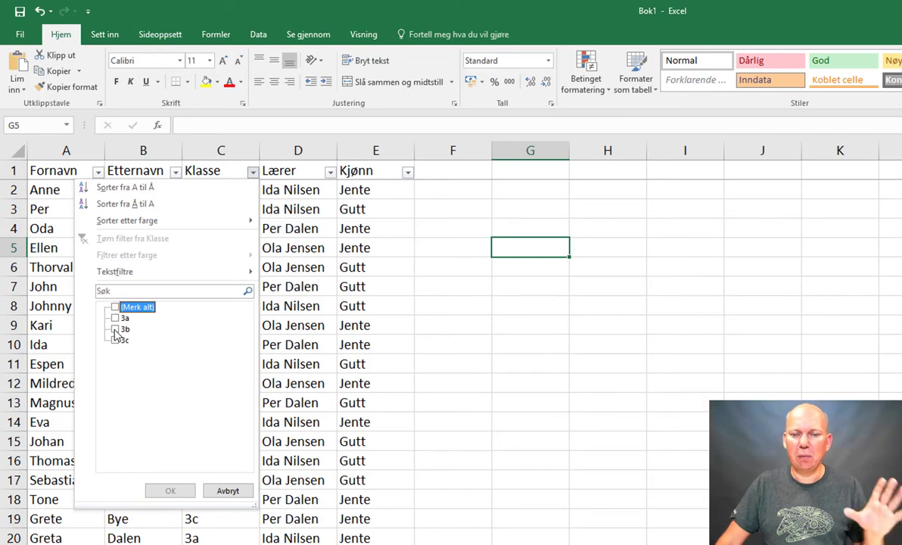
pyautogui.click(115, 330)
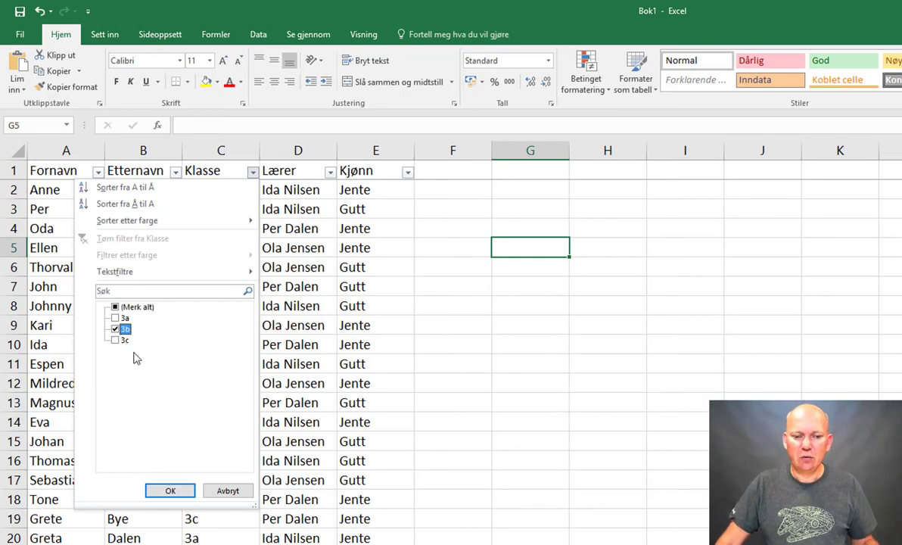
pyautogui.click(171, 491)
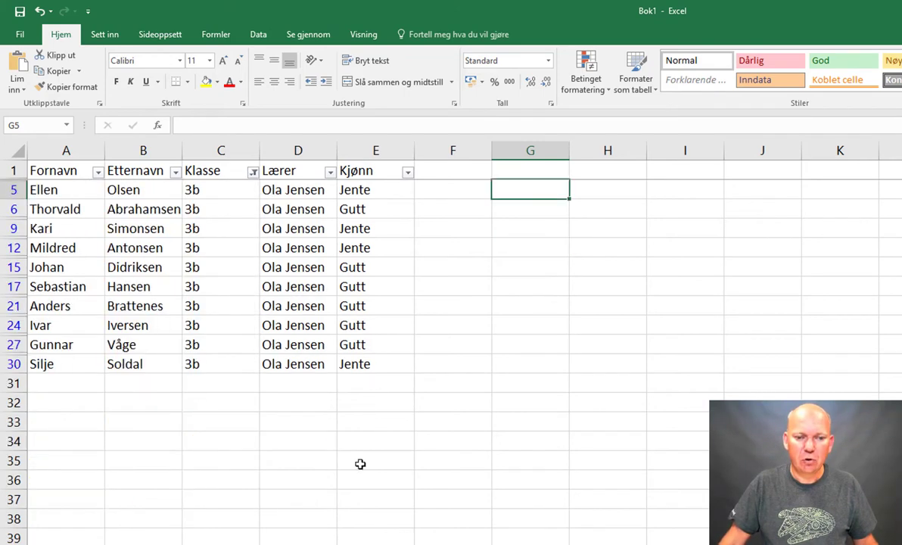
pyautogui.click(731, 376)
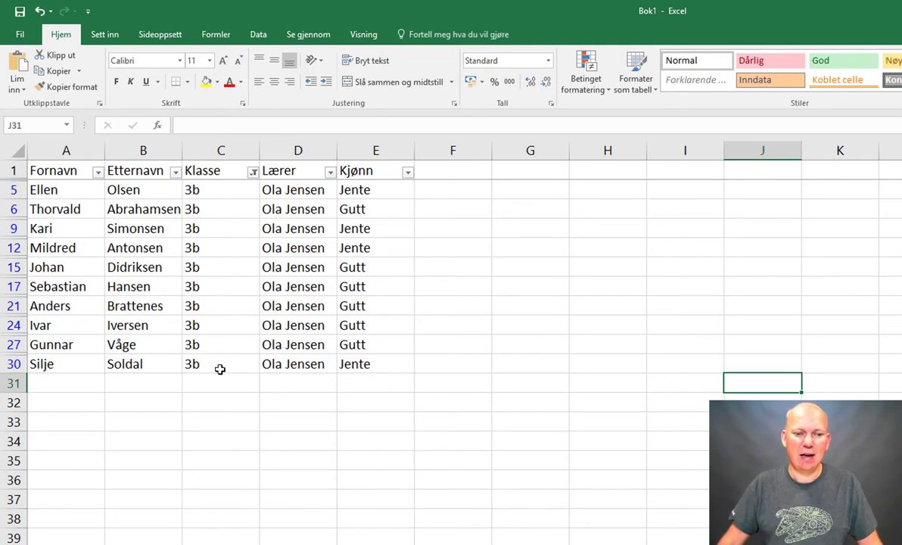
# Copy the filtered 3b list A1:E30 with headings into A1 of a new sheet Ark2.
pyautogui.click(327, 389)
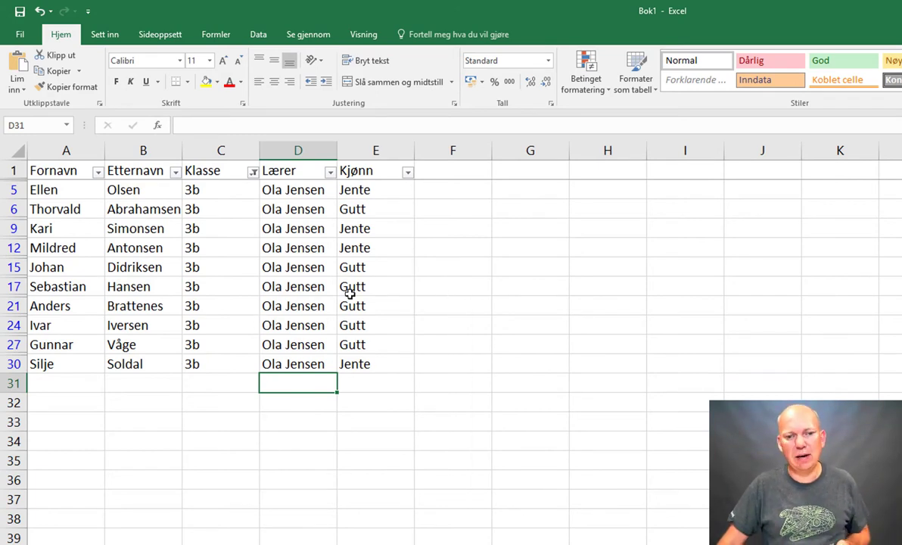
pyautogui.moveTo(61, 171)
pyautogui.mouseDown()
pyautogui.moveTo(311, 284)
pyautogui.moveTo(362, 367)
pyautogui.mouseUp()
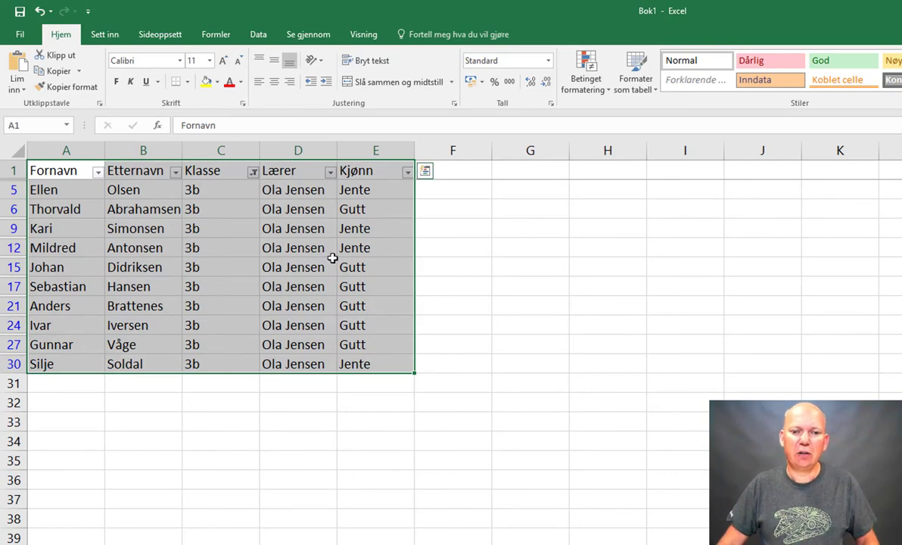
pyautogui.rightClick(235, 225)
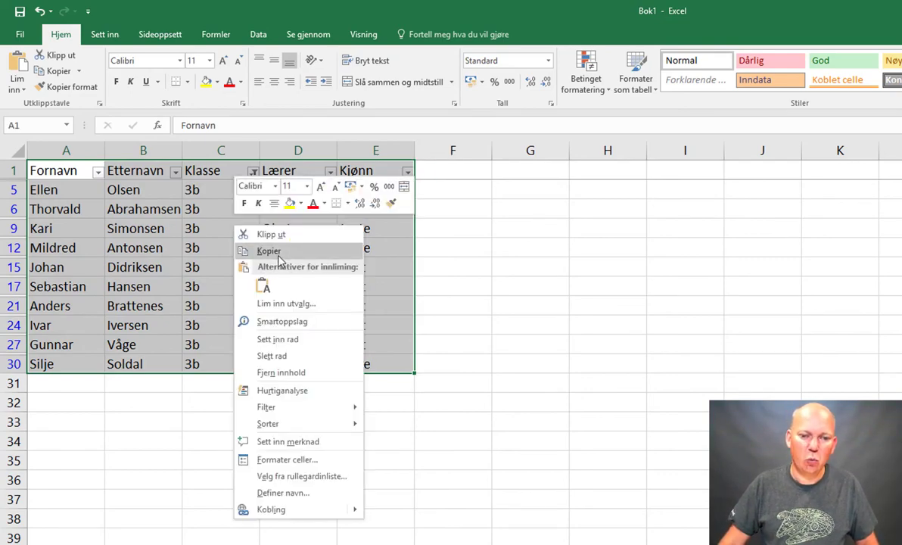
pyautogui.click(261, 250)
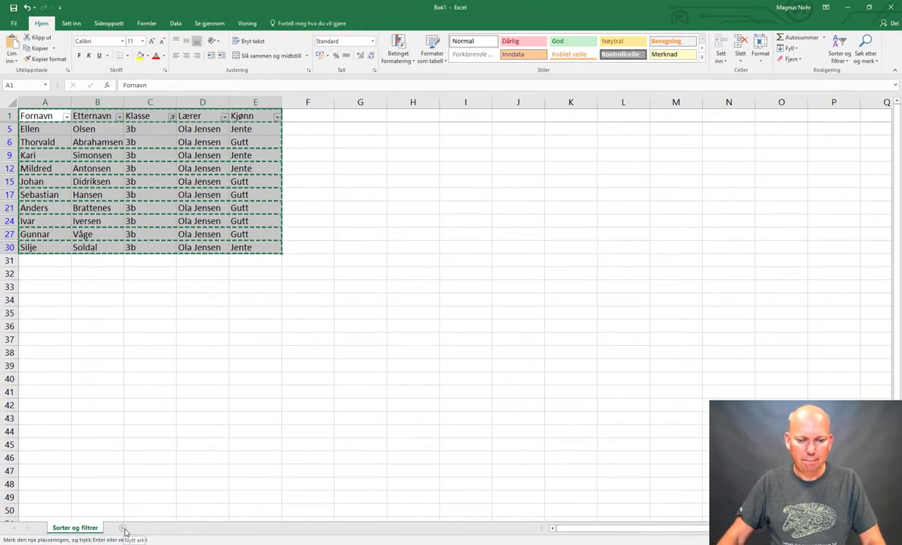
pyautogui.click(123, 528)
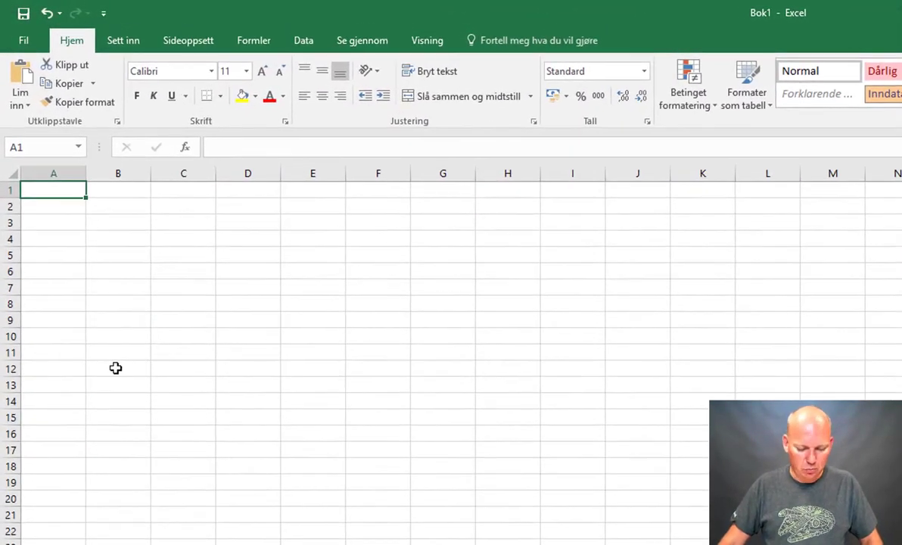
pyautogui.hotkey('ctrl', 'v')
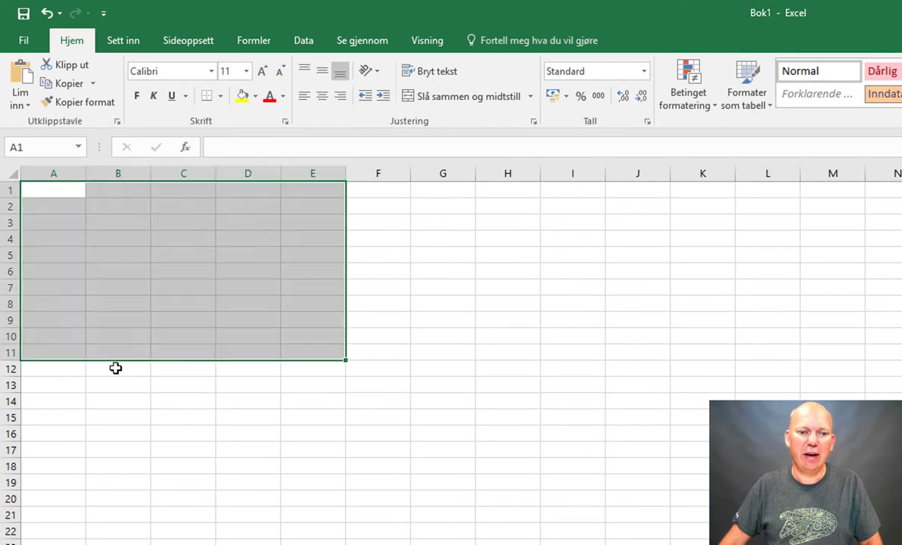
pyautogui.click(424, 271)
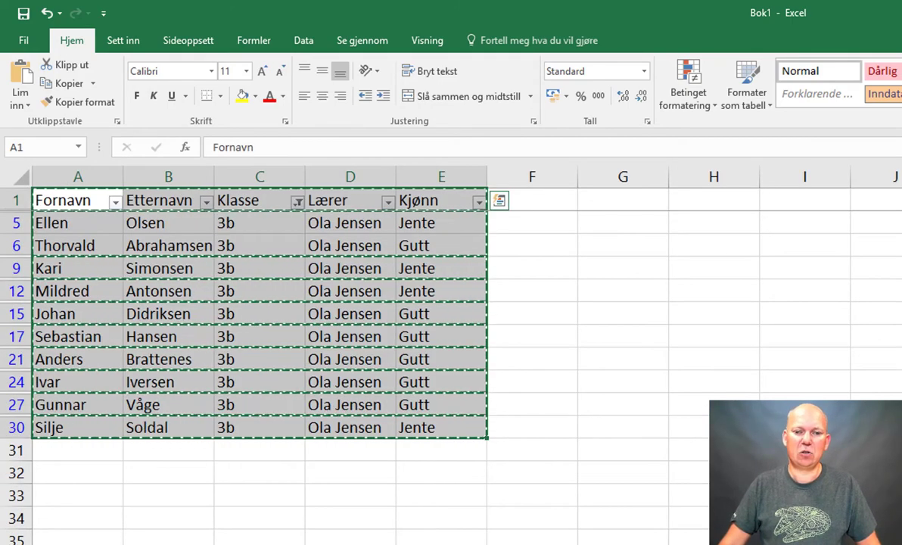
pyautogui.hotkey('ctrl', 'End')
pyautogui.click(590, 477)
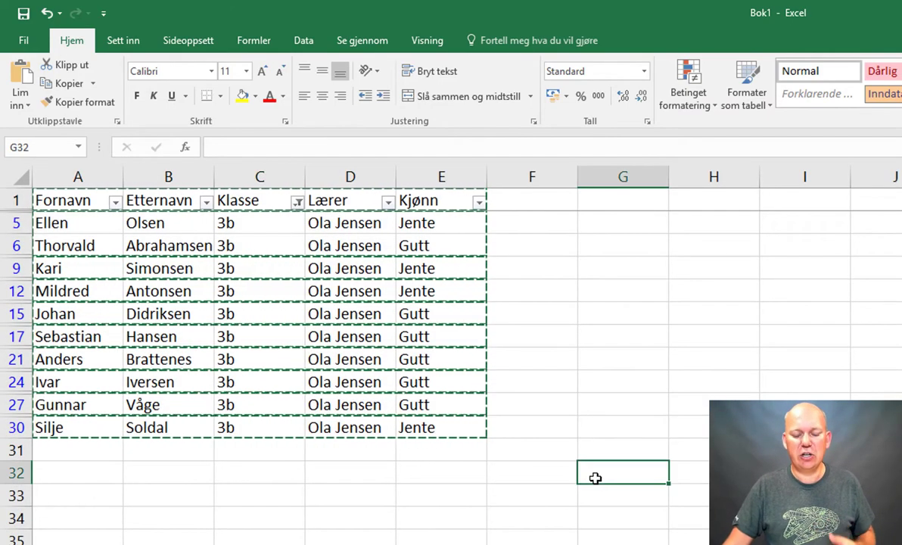
# Filter Kjønn to Jente, leaving four 3b girls, and select the filtered list.
pyautogui.press('Escape')
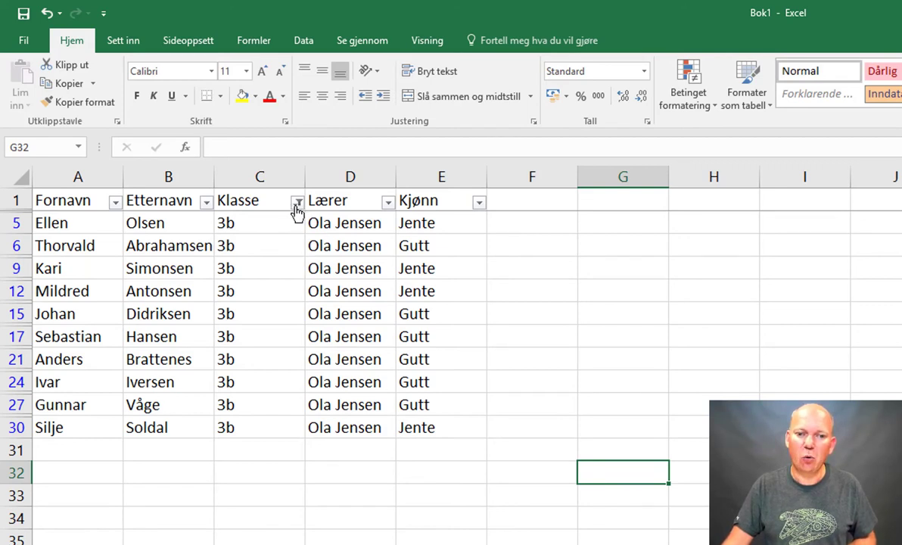
pyautogui.moveTo(298, 209)
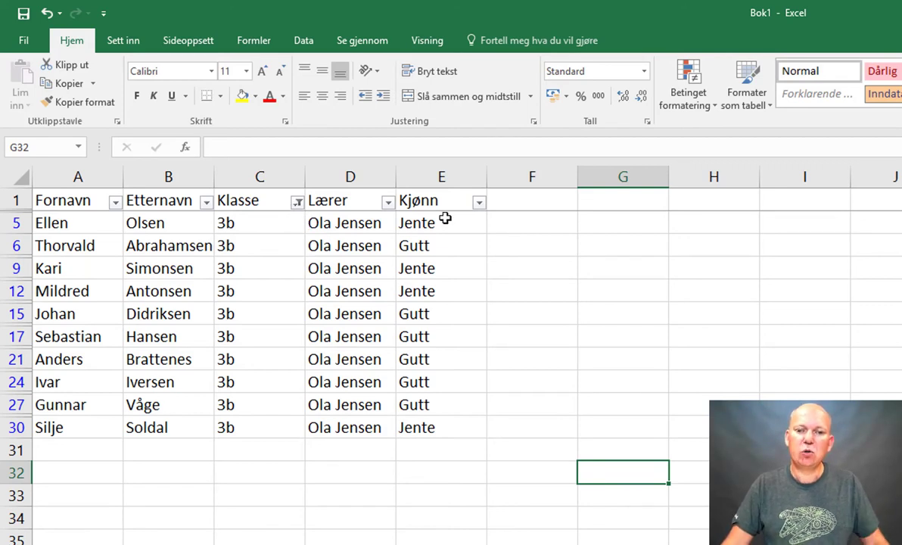
pyautogui.moveTo(479, 209)
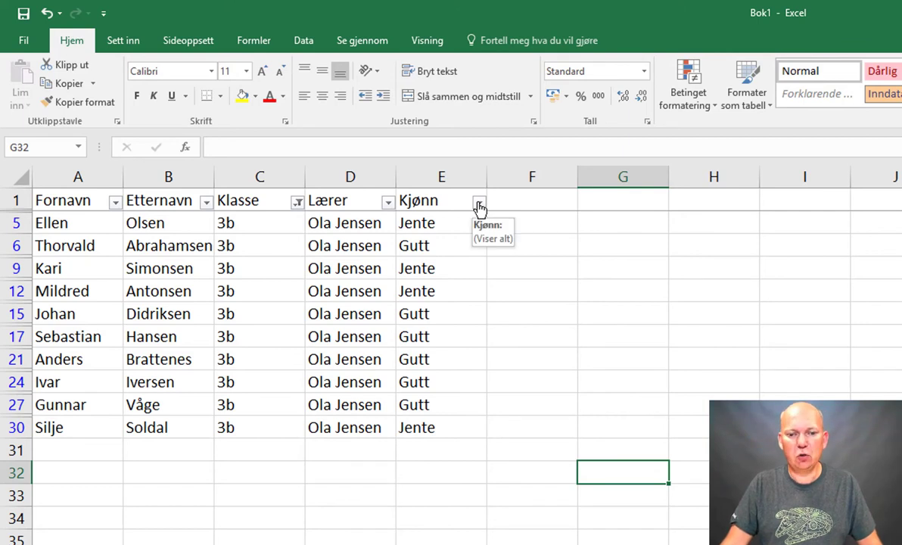
pyautogui.click(480, 205)
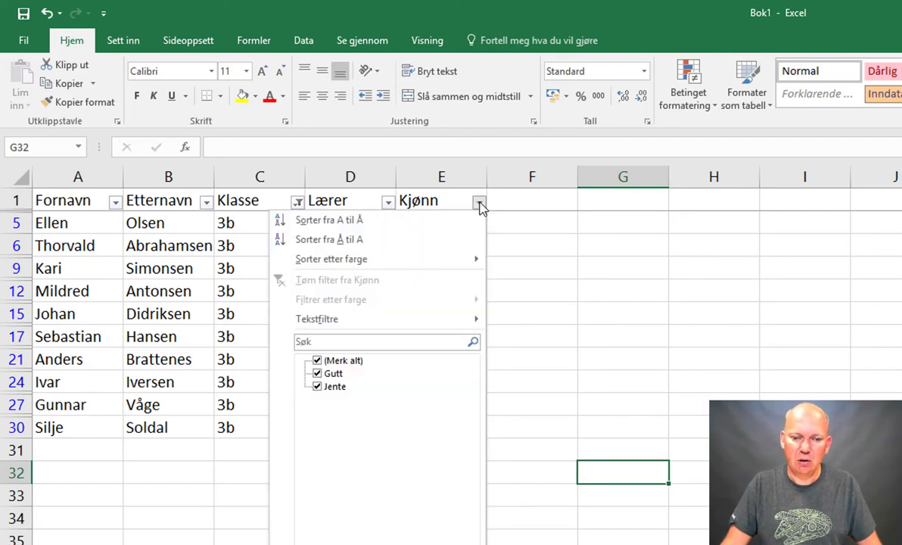
pyautogui.click(318, 362)
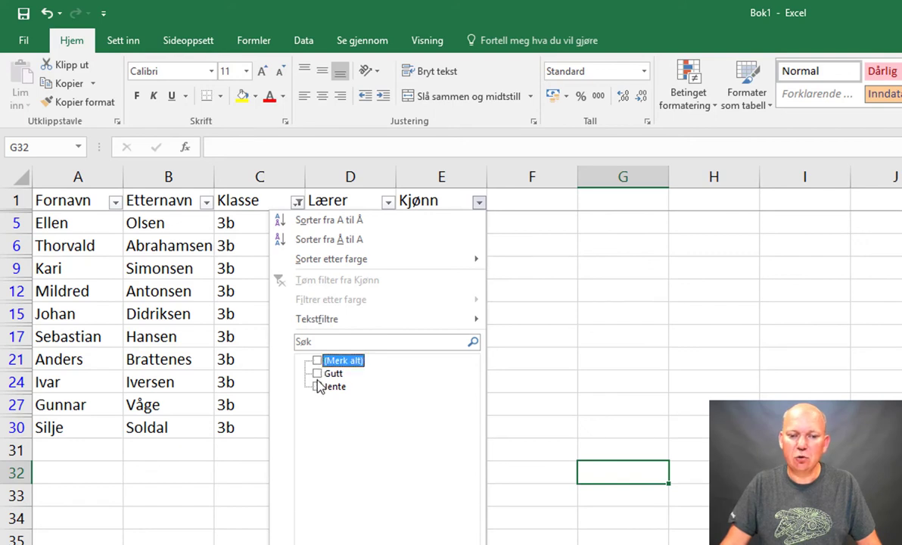
pyautogui.click(318, 387)
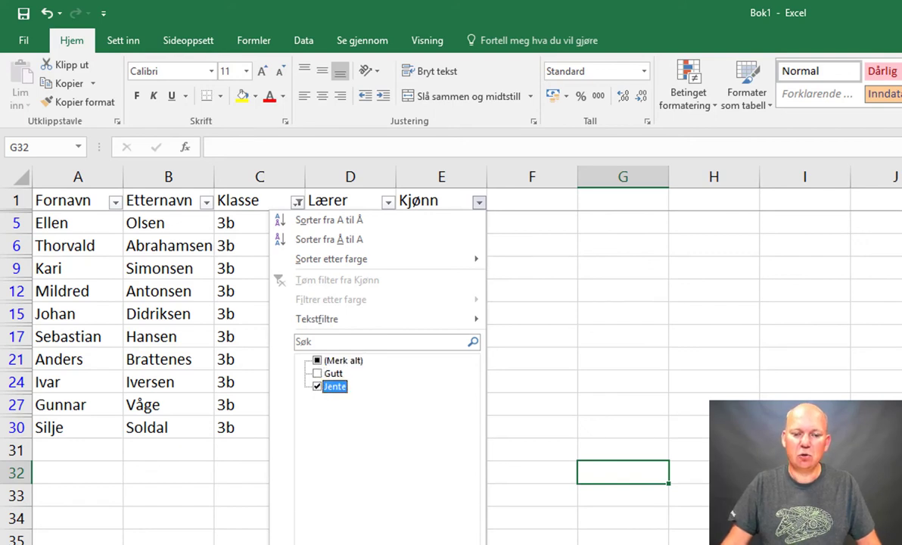
pyautogui.press('Return')
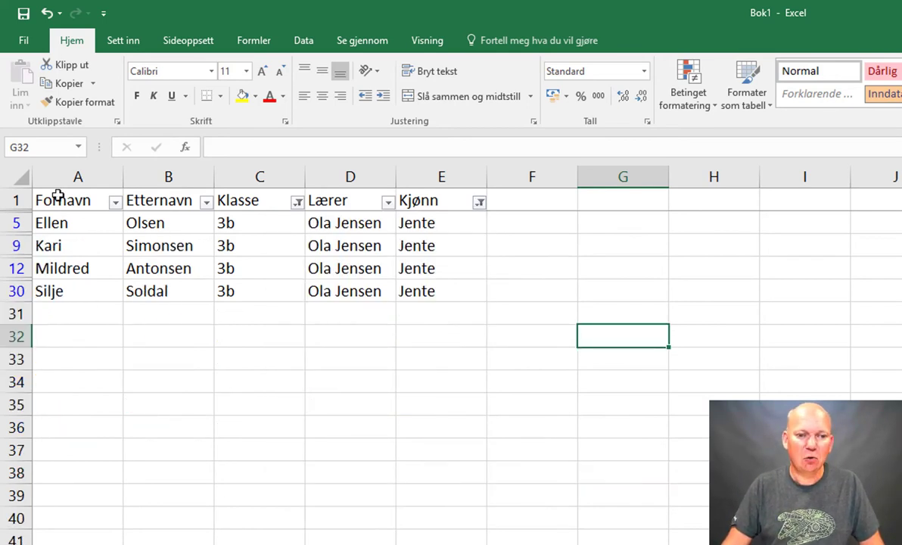
pyautogui.moveTo(67, 199); pyautogui.dragTo(416, 292)
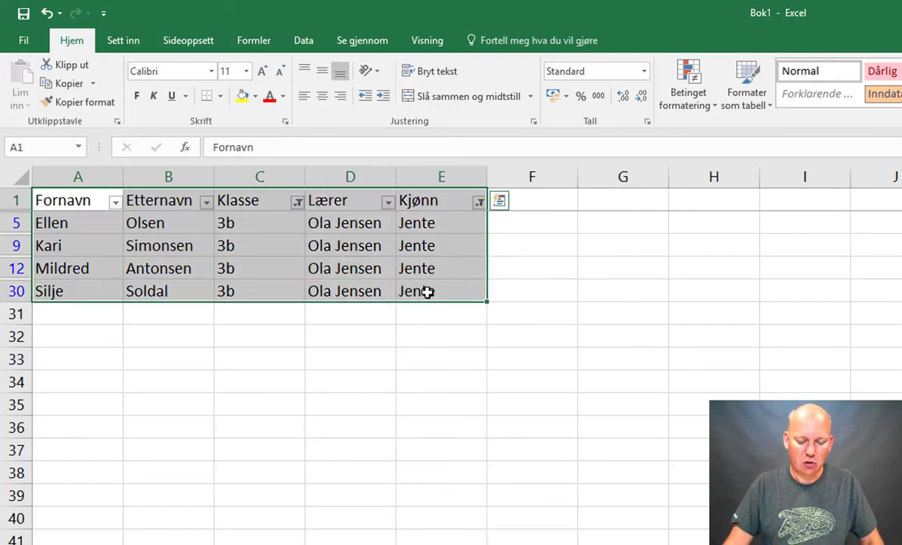
# Paste the 3b girls onto Ark2 starting at A13.
pyautogui.hotkey('ctrl', 'c')
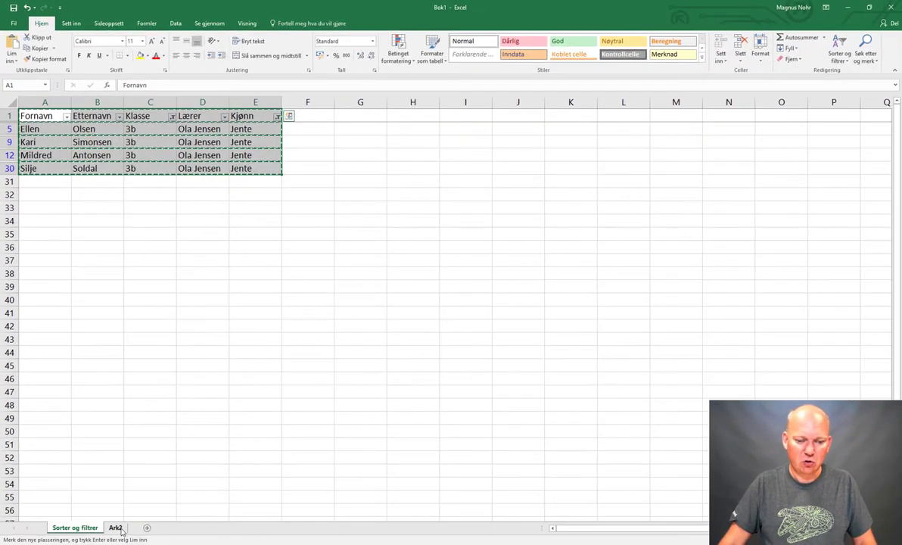
pyautogui.click(115, 527)
pyautogui.click(33, 222)
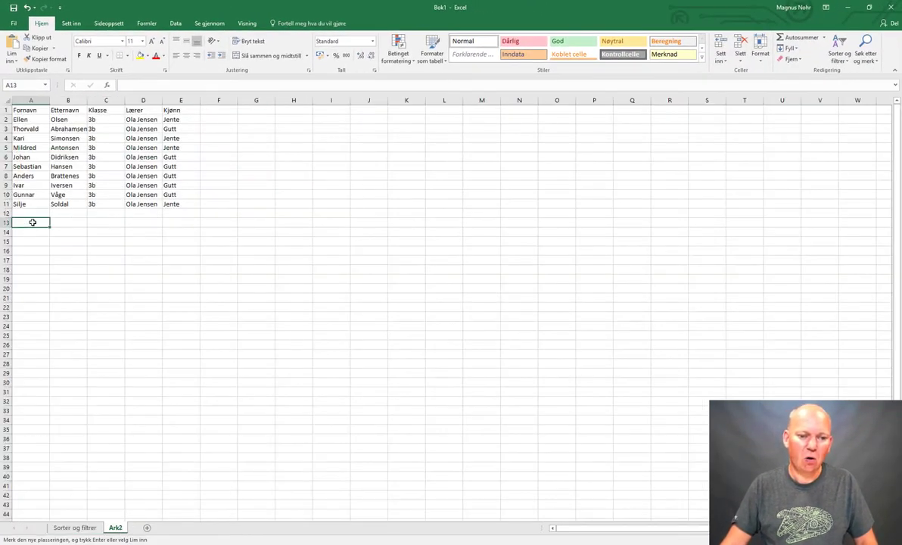
pyautogui.hotkey('ctrl', 'v')
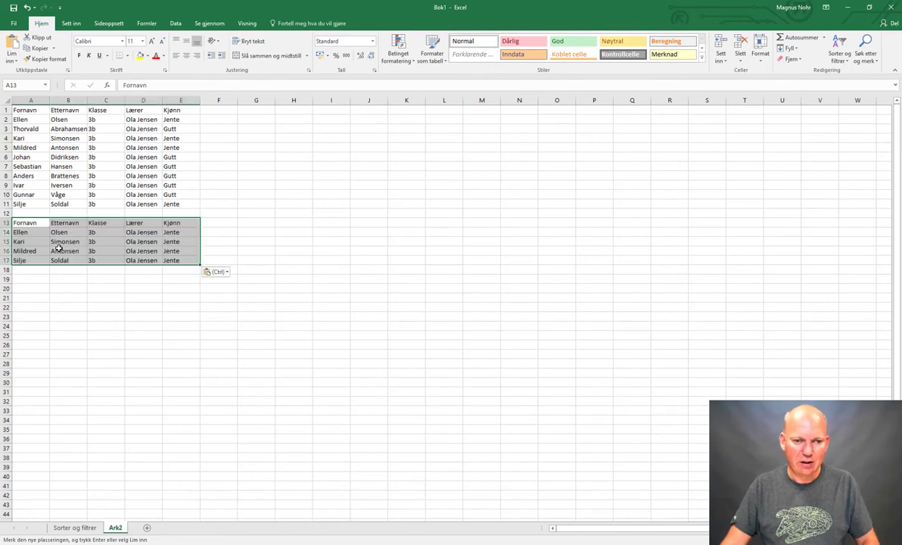
# Label cell A12 with 'Jenter:'.
pyautogui.click(32, 213)
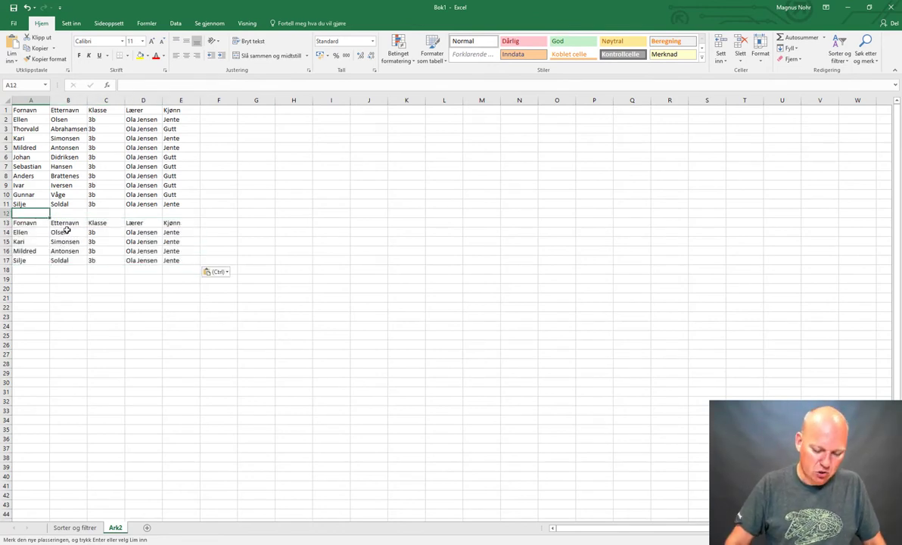
pyautogui.write('Jenr')
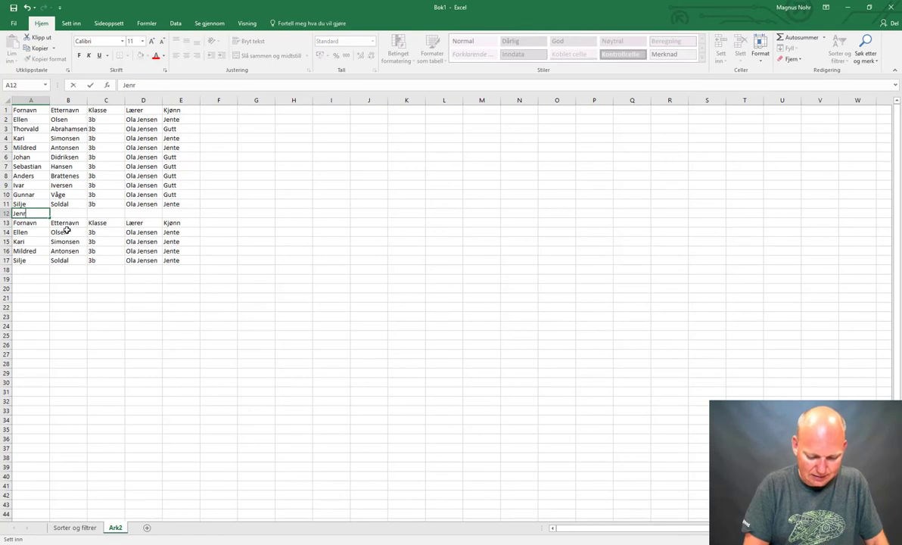
pyautogui.press('BackSpace')
pyautogui.write('ter')
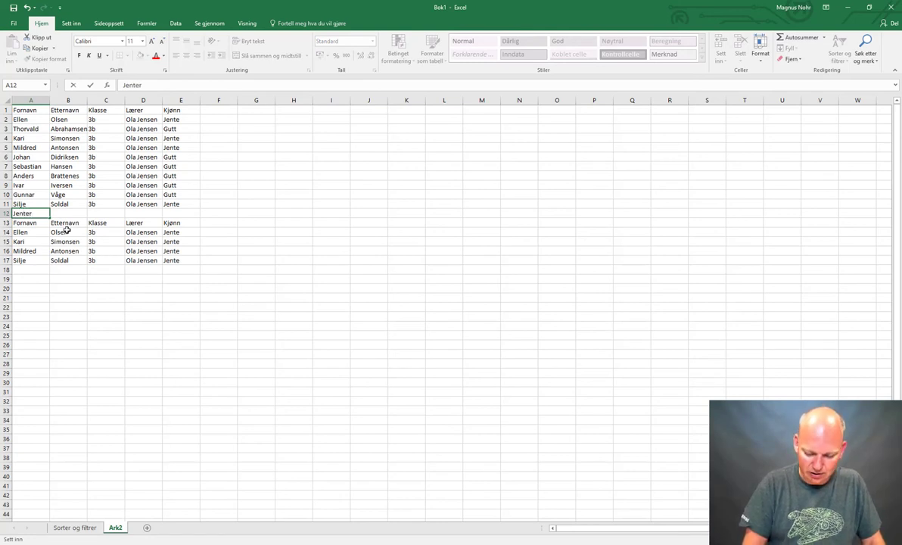
pyautogui.write(':')
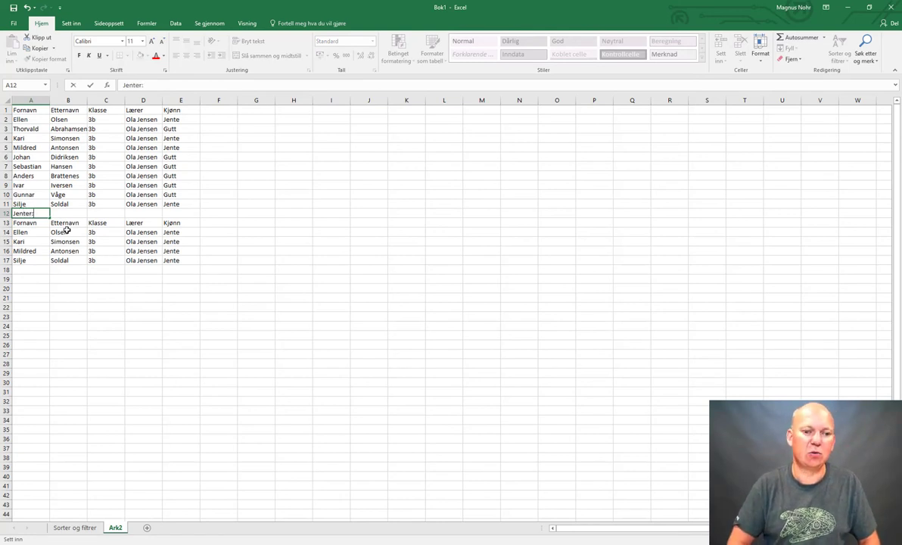